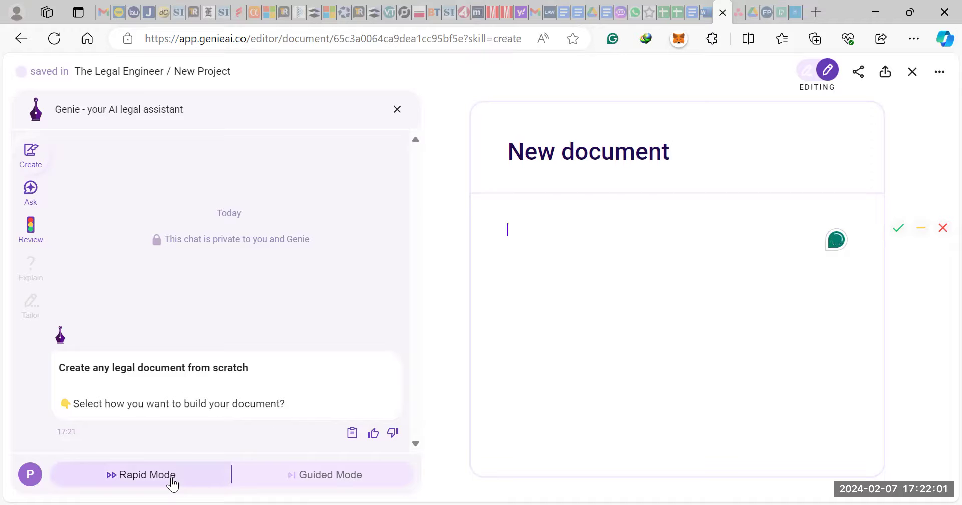
In Rapid Mode, request a SaaS subscription agreement from the assistant
{"action": "left_click", "coordinate": [210, 484]}
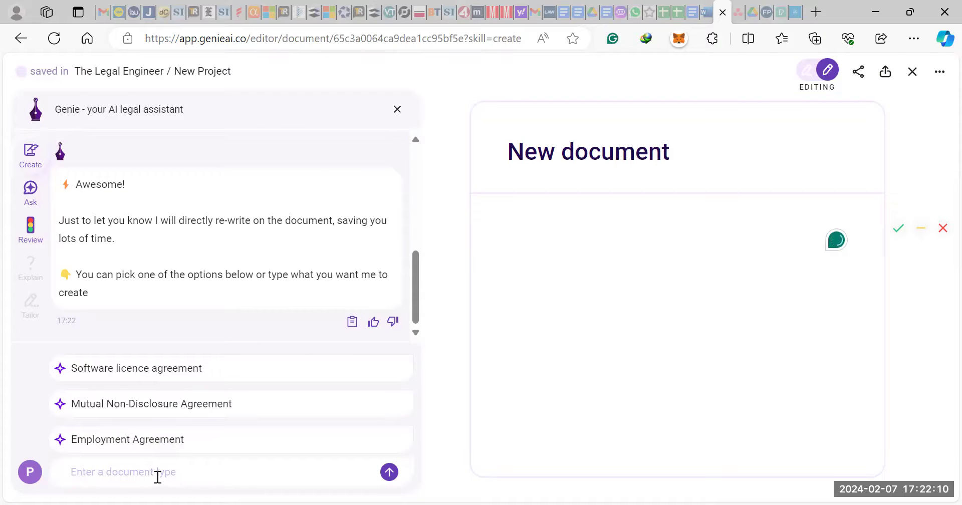
{"action": "left_click", "coordinate": [158, 474]}
{"action": "type", "text": "Saa"}
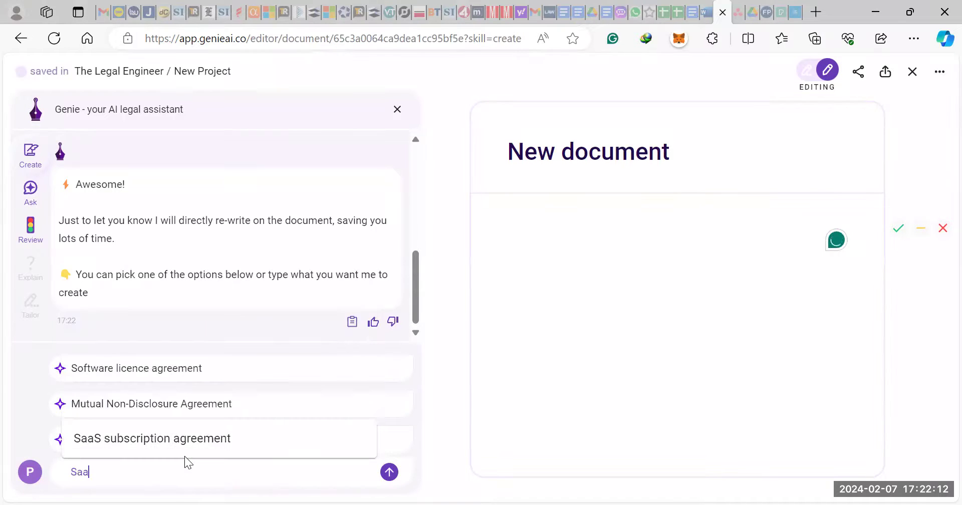
{"action": "left_click", "coordinate": [242, 449]}
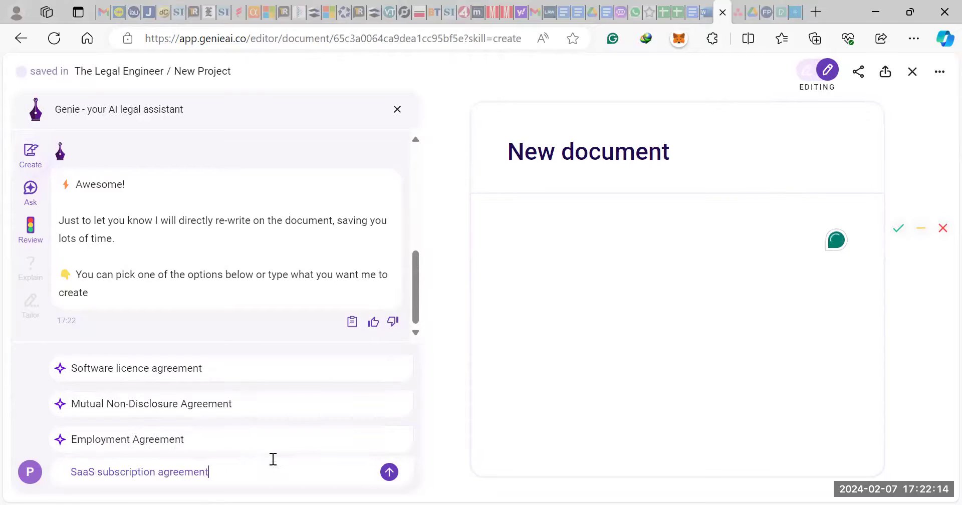
{"action": "left_click", "coordinate": [389, 473]}
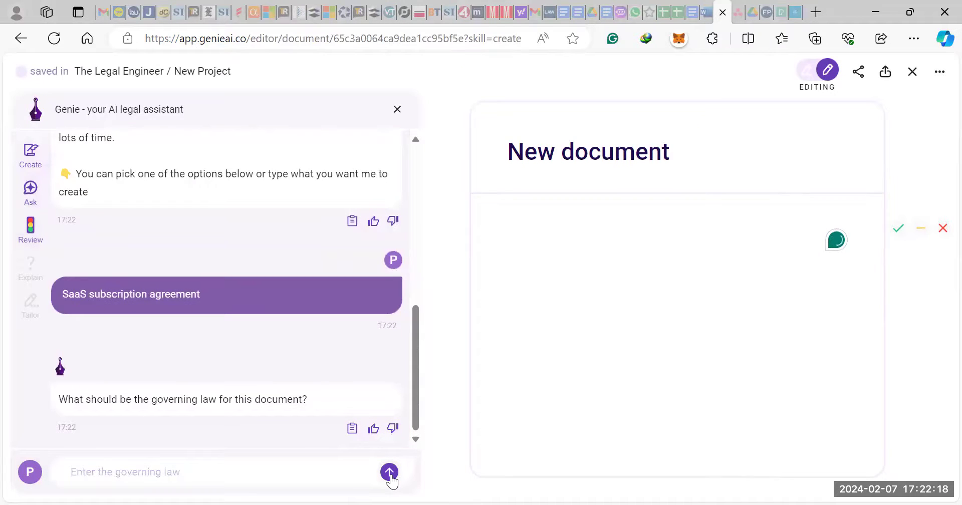
Choose Texas (USA) from the governing-law list
{"action": "left_click", "coordinate": [273, 477]}
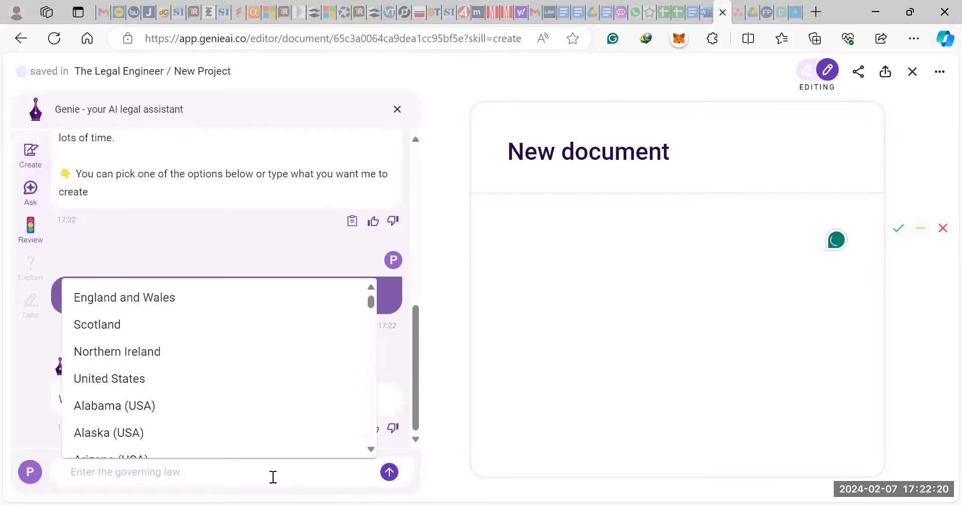
{"action": "scroll", "coordinate": [245, 393], "scroll_direction": "down", "scroll_amount": 9}
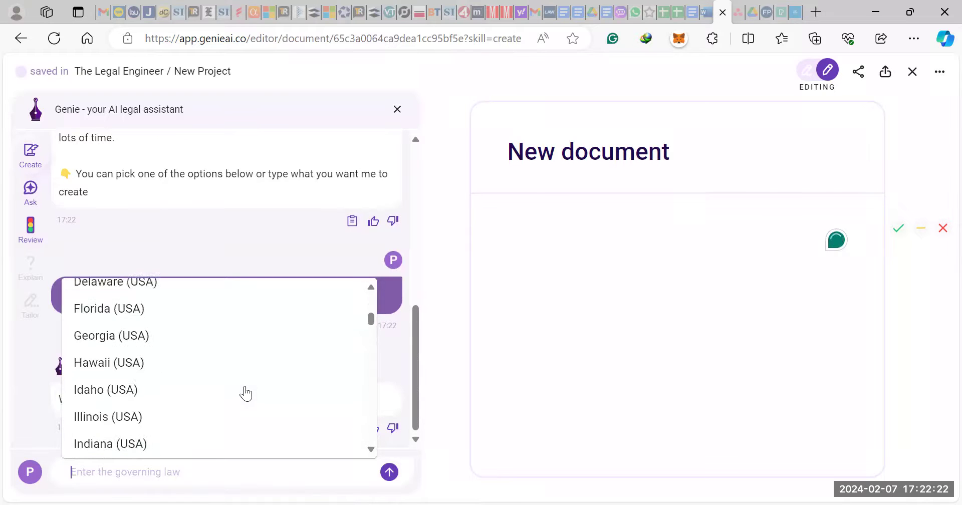
{"action": "scroll", "coordinate": [246, 394], "scroll_direction": "down", "scroll_amount": 5}
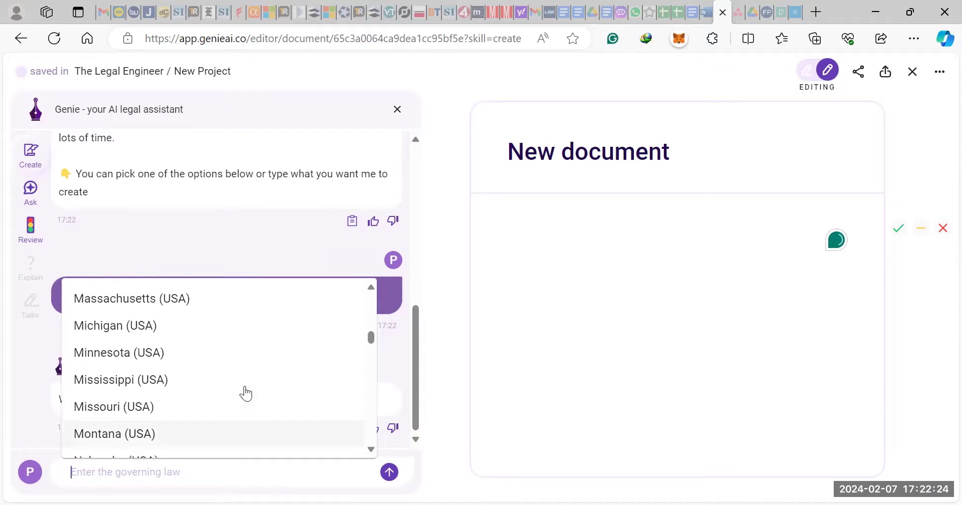
{"action": "scroll", "coordinate": [245, 393], "scroll_direction": "down", "scroll_amount": 7}
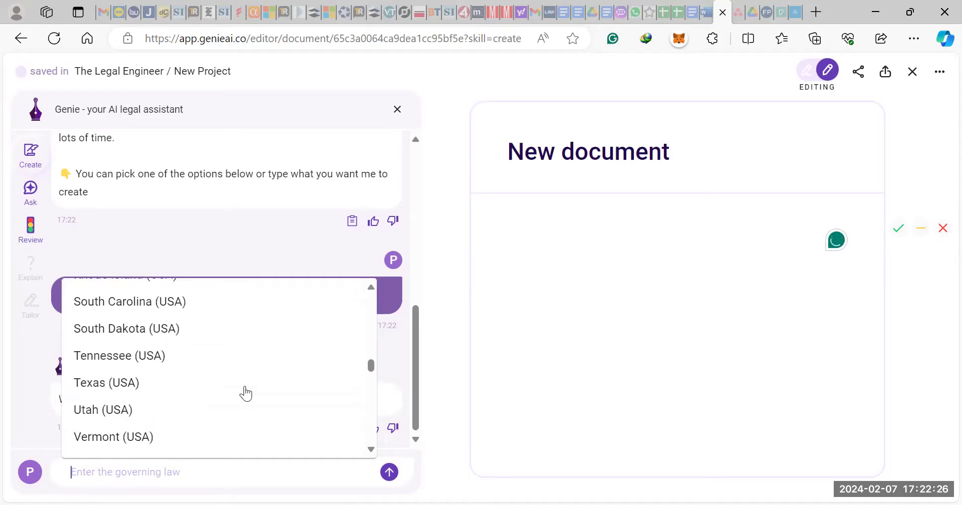
{"action": "left_click", "coordinate": [246, 354]}
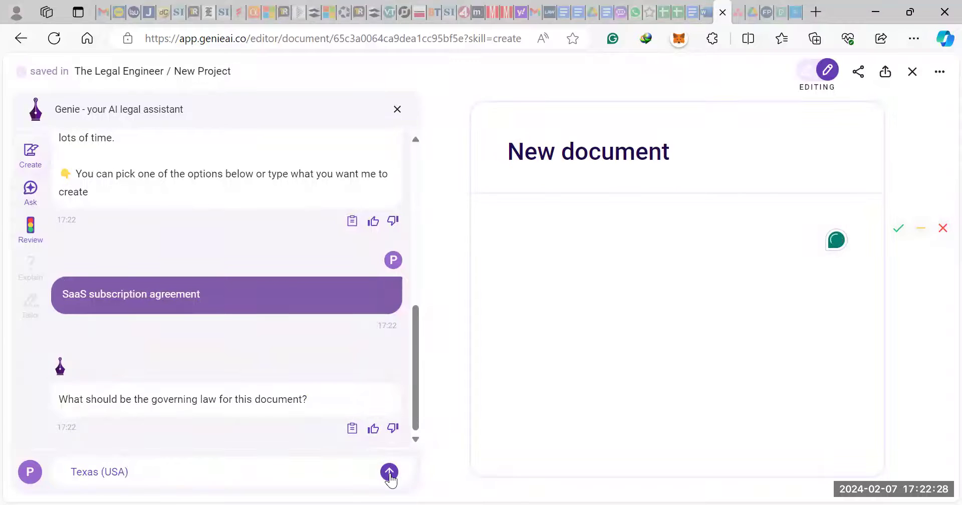
Submit Texas (USA) as governing law, then send the request 'Include a cancelation clause.'
{"action": "left_click", "coordinate": [390, 475]}
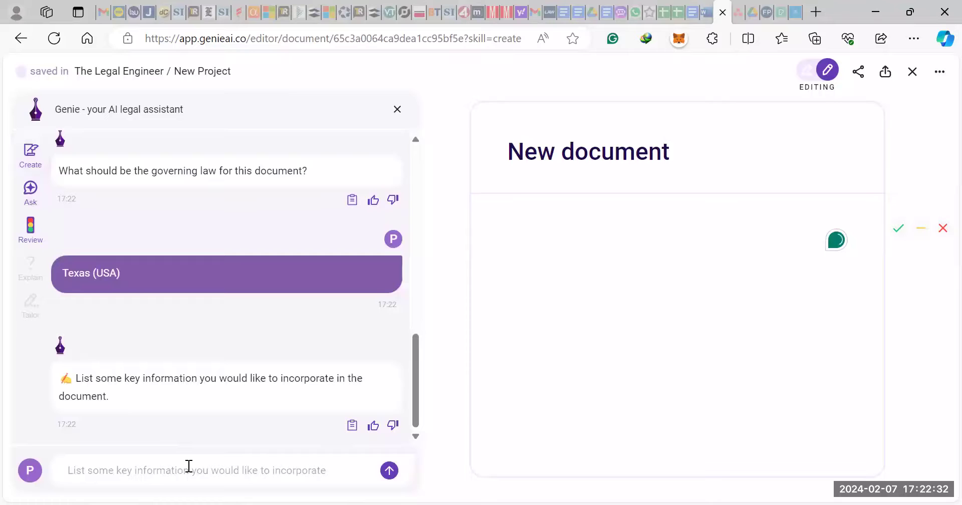
{"action": "left_click", "coordinate": [196, 481]}
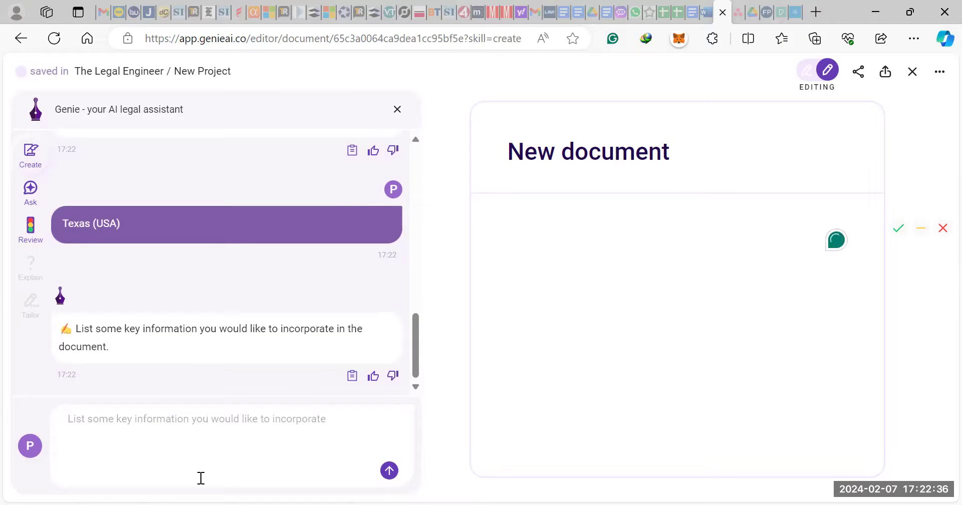
{"action": "type", "text": "Hi"}
{"action": "key", "text": "BackSpace"}
{"action": "key", "text": "BackSpace"}
{"action": "type", "text": "Include a "}
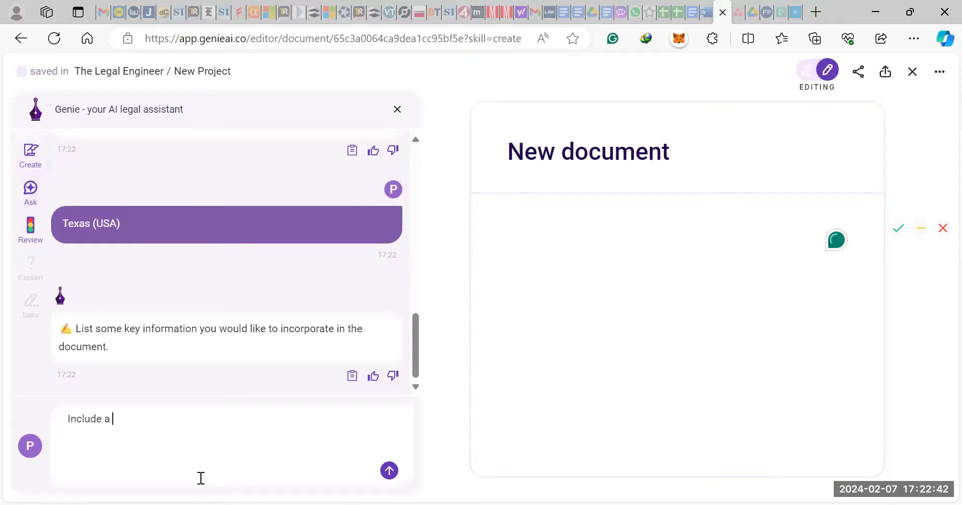
{"action": "type", "text": "cancelation clau"}
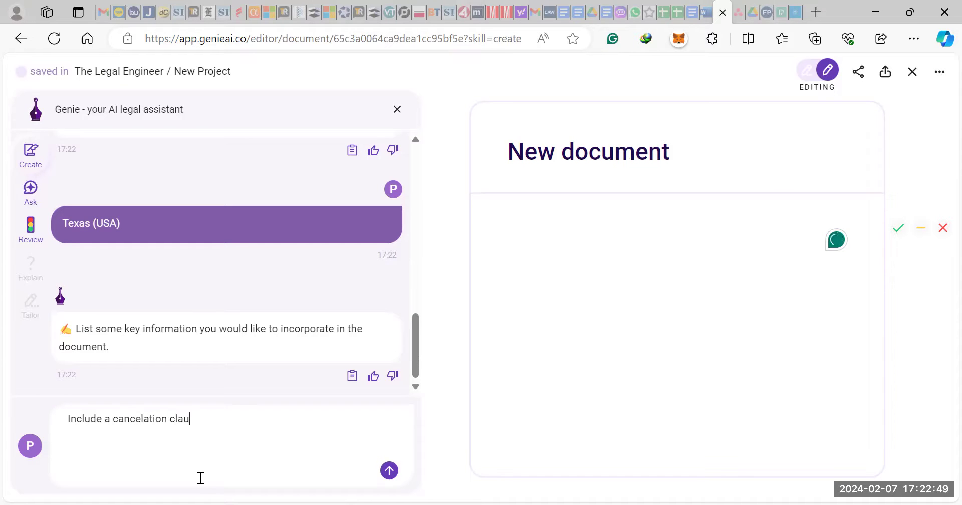
{"action": "type", "text": "se."}
{"action": "left_click", "coordinate": [389, 470]}
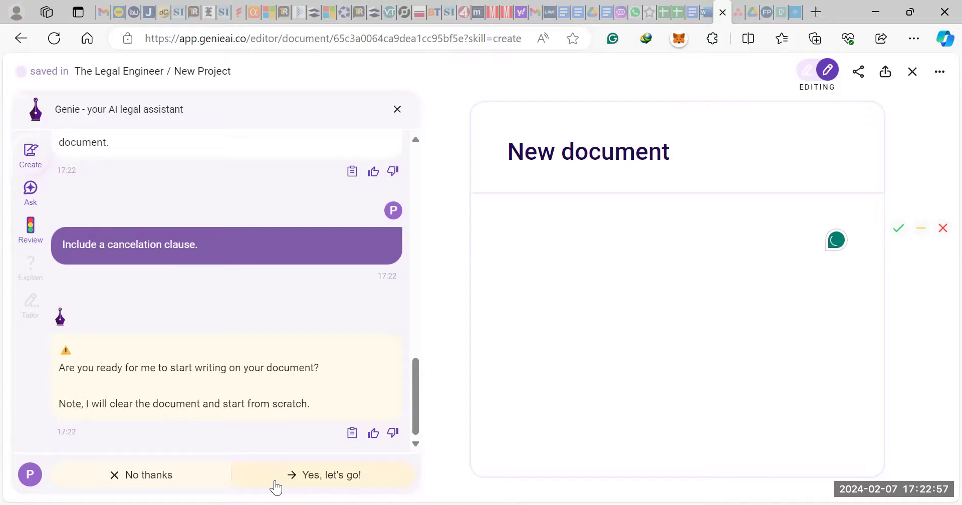
Confirm with 'Yes, let's go!' so Genie drafts the agreement, leaving the ⋯ options menu unused
{"action": "left_click", "coordinate": [275, 486]}
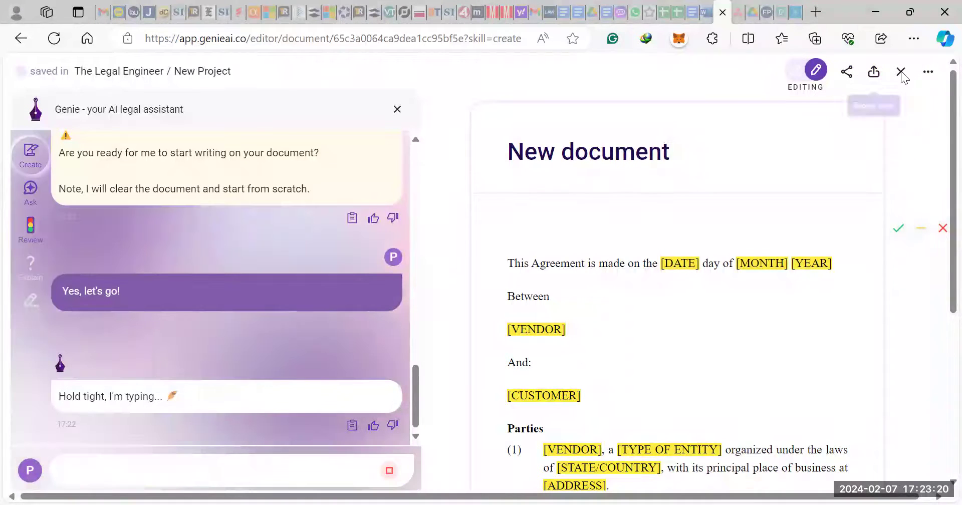
{"action": "left_click", "coordinate": [928, 75]}
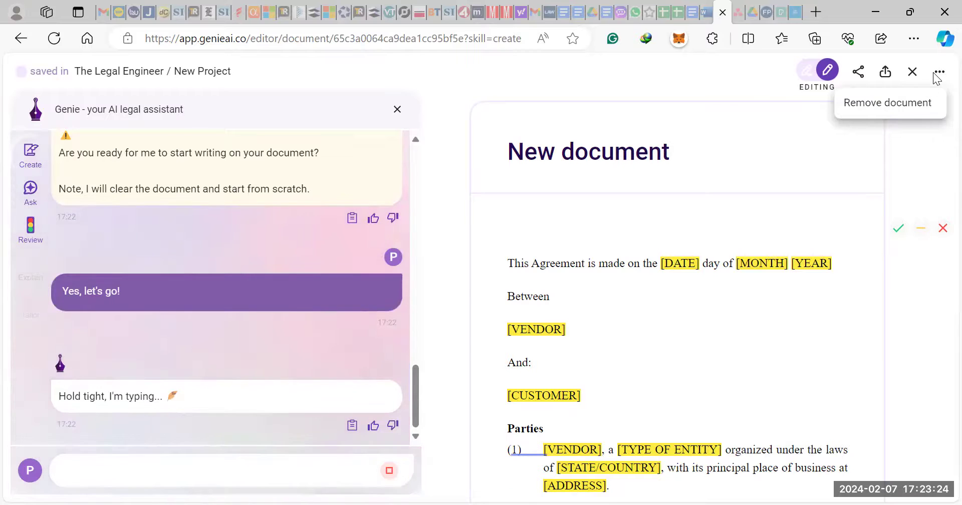
{"action": "left_click", "coordinate": [897, 143]}
{"action": "scroll", "coordinate": [650, 316], "scroll_direction": "down", "scroll_amount": 10}
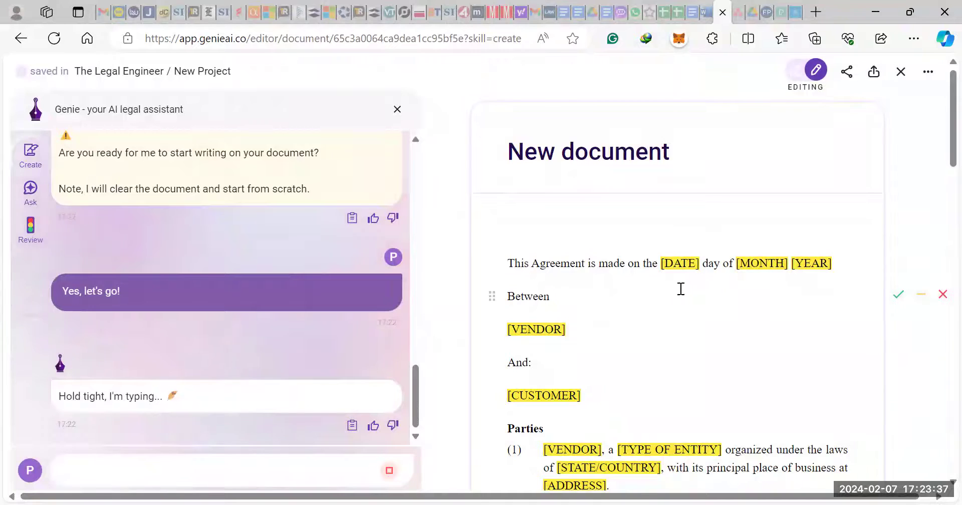
Scroll through the drafted definitions 1.9 to 1.13, from Initial Subscription Term to Updates
{"action": "scroll", "coordinate": [681, 289], "scroll_direction": "down", "scroll_amount": 2}
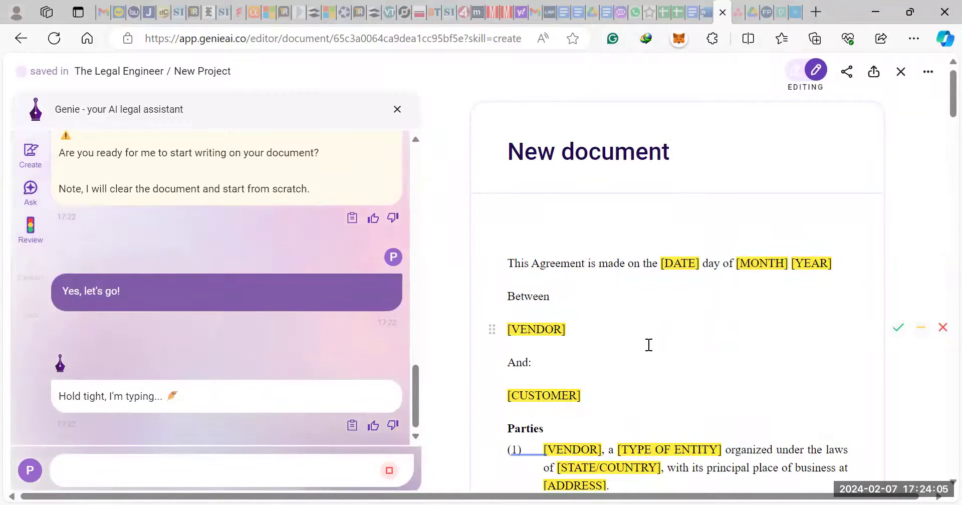
{"action": "scroll", "coordinate": [646, 344], "scroll_direction": "down", "scroll_amount": 2}
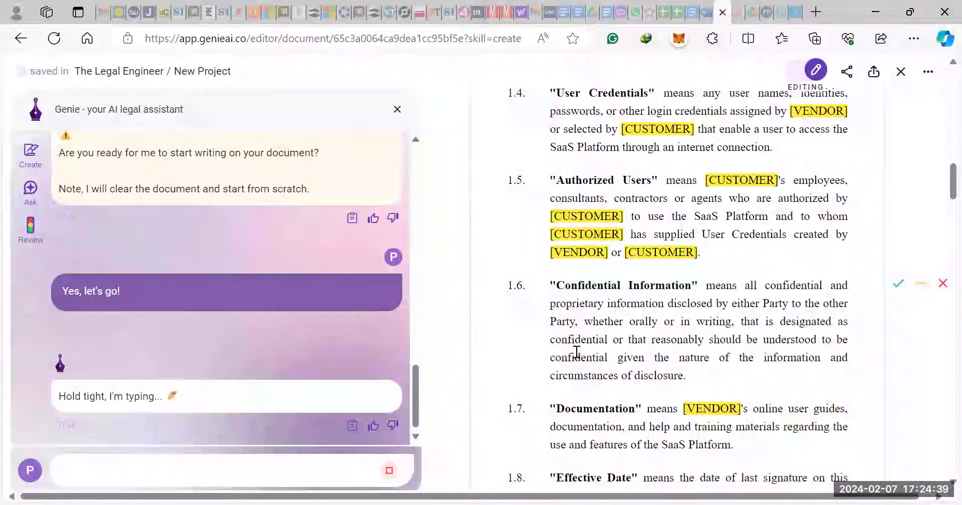
{"action": "scroll", "coordinate": [576, 352], "scroll_direction": "down", "scroll_amount": 3}
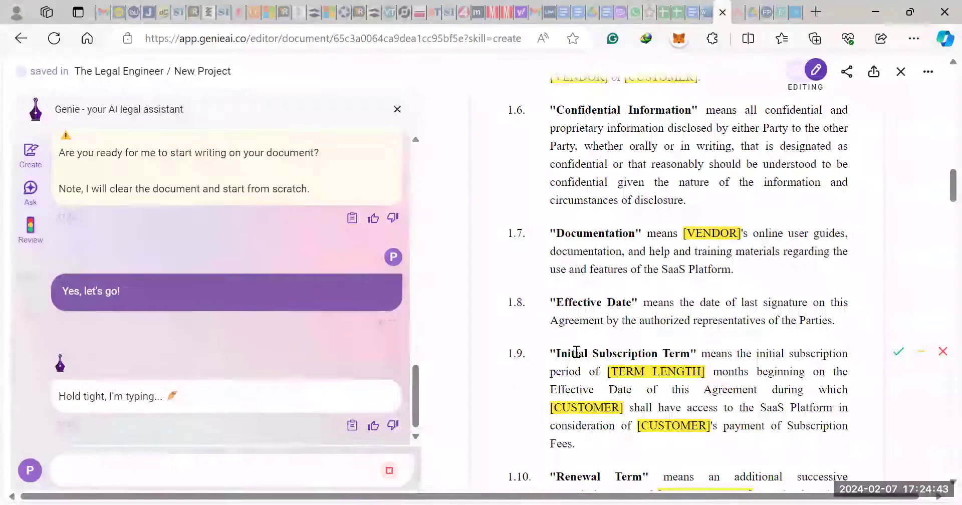
{"action": "scroll", "coordinate": [486, 374], "scroll_direction": "down", "scroll_amount": 2}
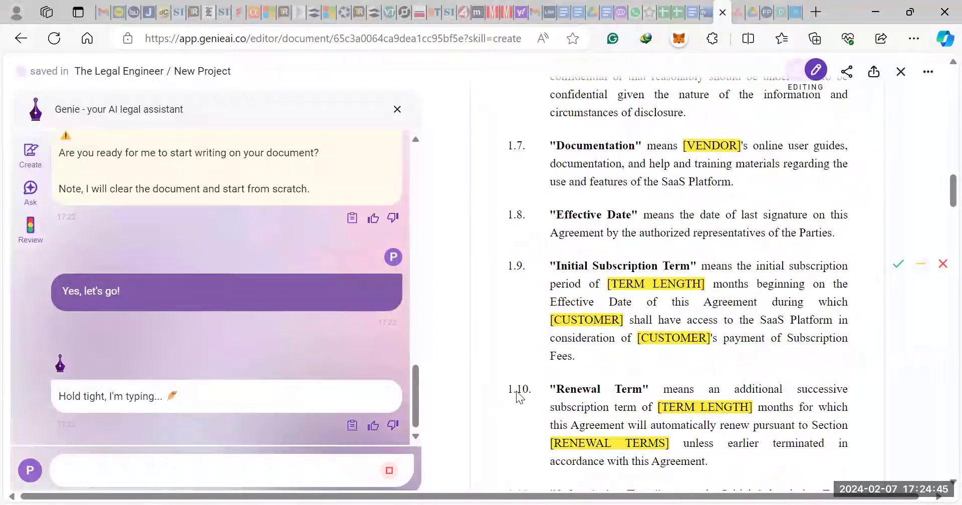
{"action": "scroll", "coordinate": [451, 333], "scroll_direction": "down", "scroll_amount": 4}
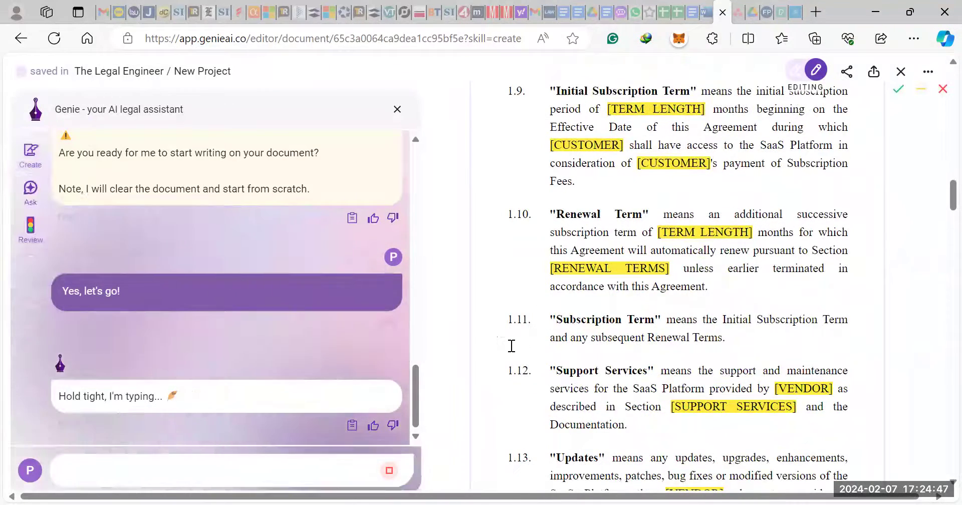
{"action": "scroll", "coordinate": [511, 350], "scroll_direction": "down", "scroll_amount": 1}
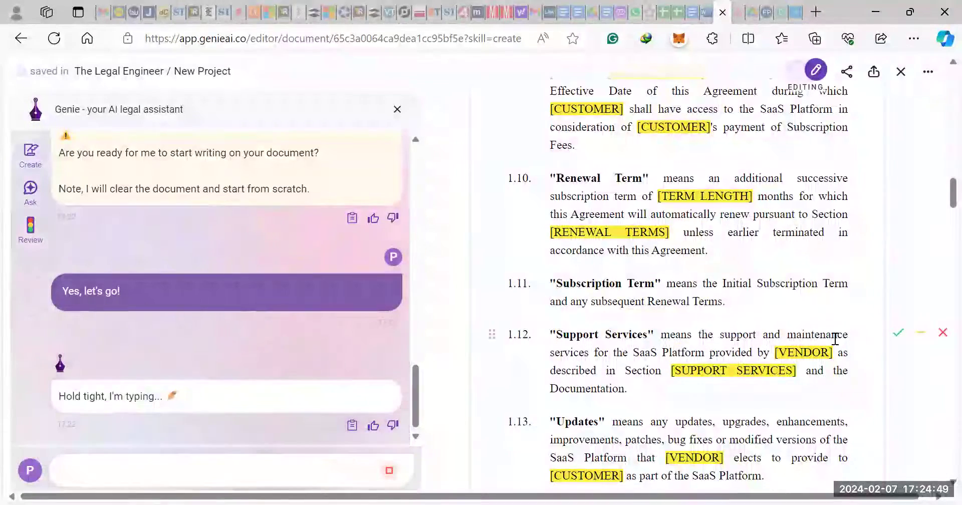
{"action": "left_click", "coordinate": [548, 337]}
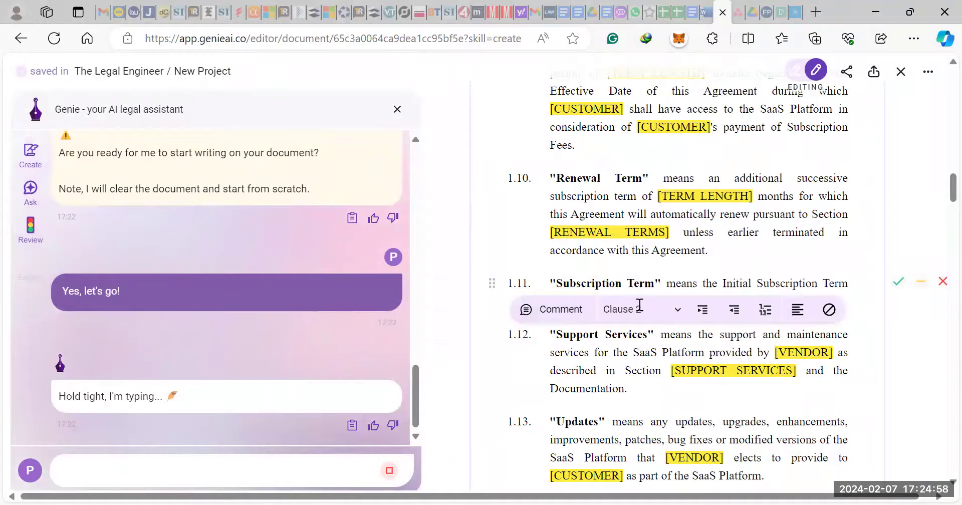
{"action": "left_click", "coordinate": [677, 311]}
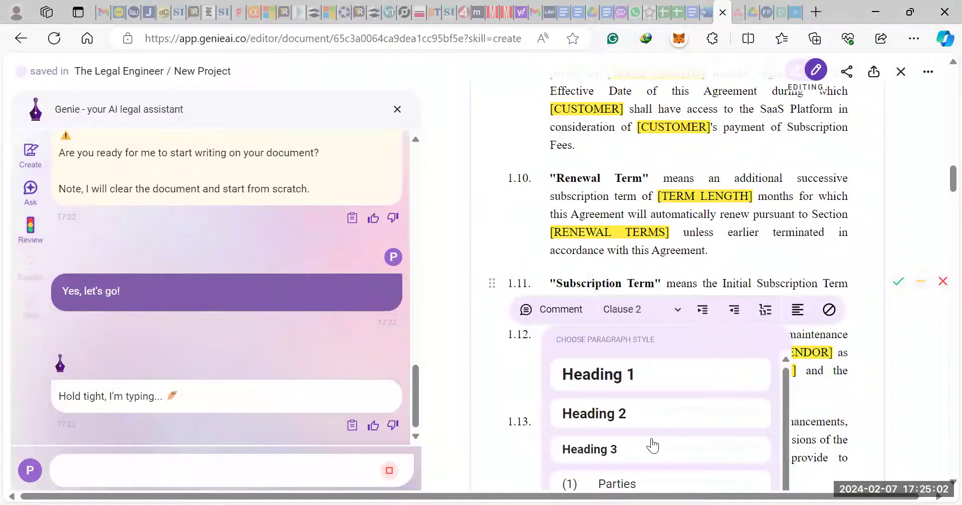
{"action": "scroll", "coordinate": [670, 415], "scroll_direction": "down", "scroll_amount": 1}
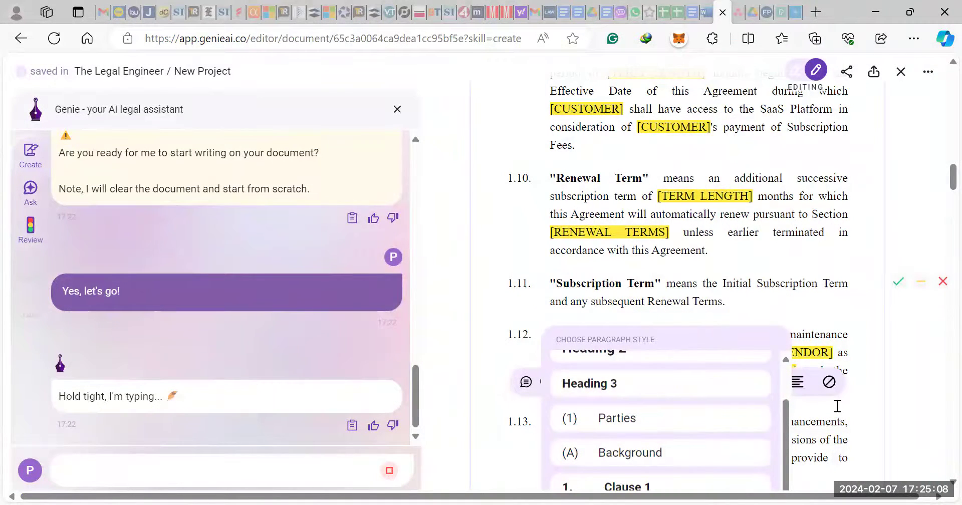
{"action": "scroll", "coordinate": [751, 330], "scroll_direction": "down", "scroll_amount": 4}
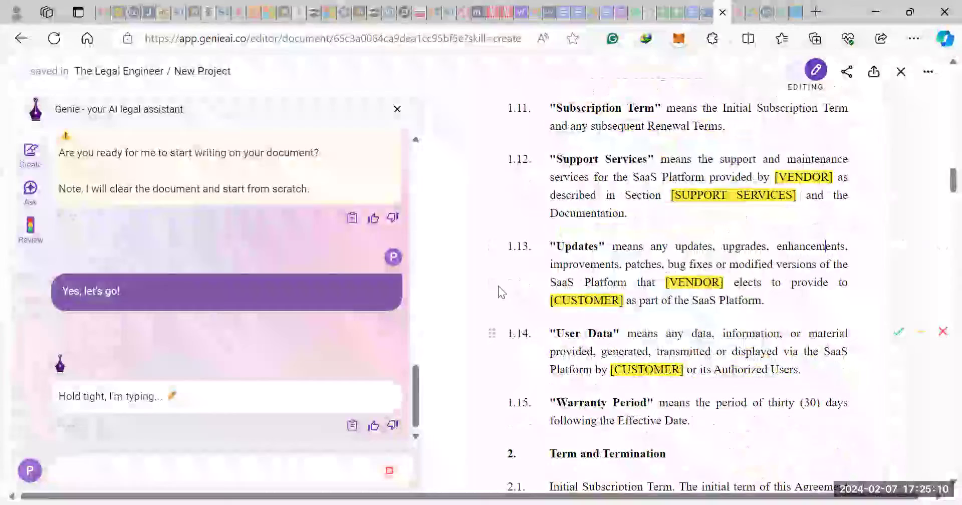
{"action": "mouse_move", "coordinate": [571, 328]}
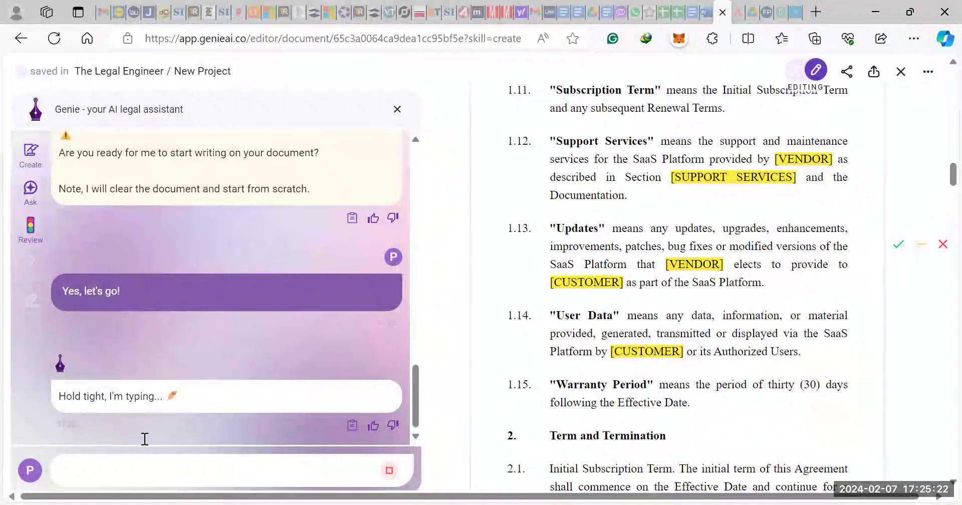
Switch the sidebar to Ask and place the cursor in the Make a wish box
{"action": "left_click", "coordinate": [30, 189]}
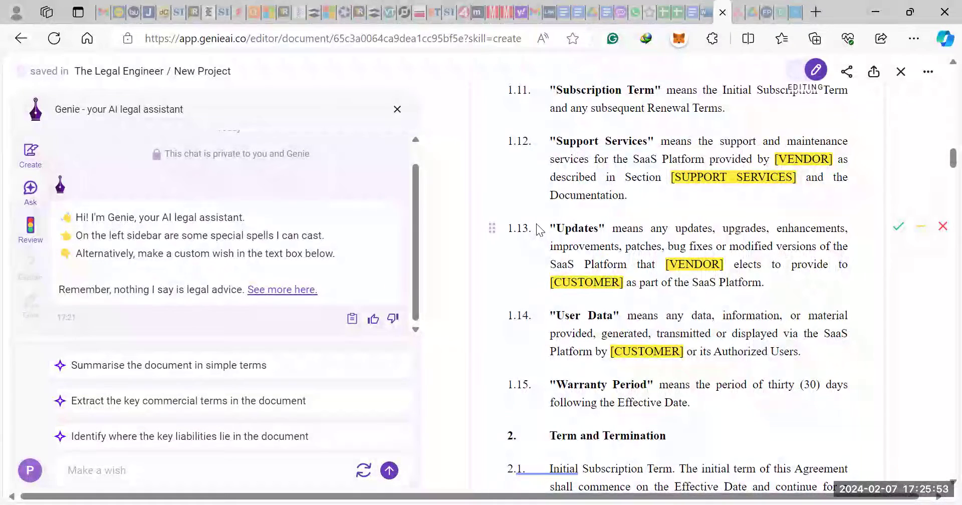
{"action": "left_click", "coordinate": [178, 470]}
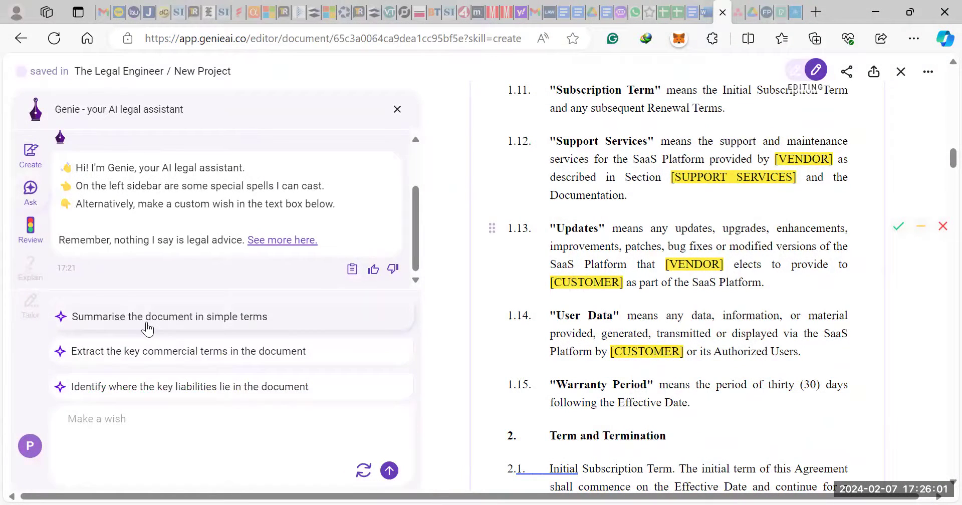
{"action": "left_click", "coordinate": [147, 329]}
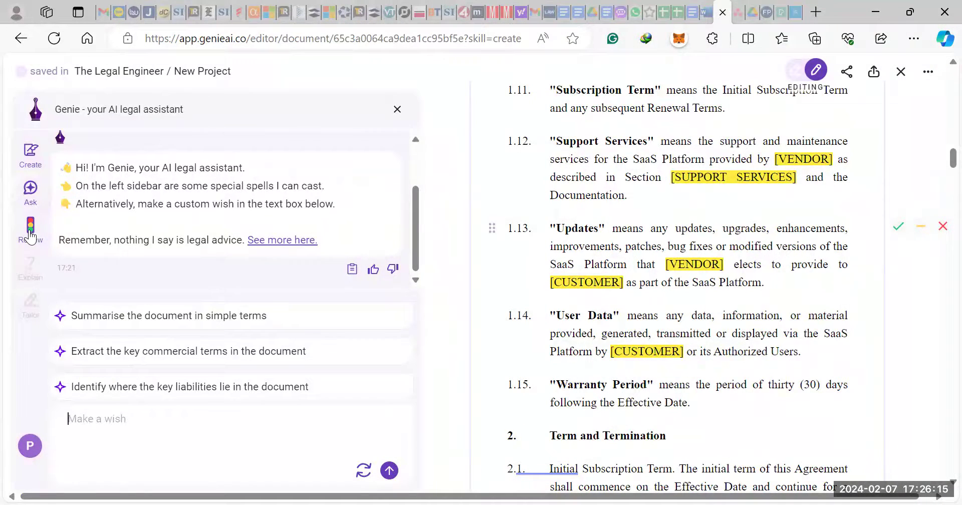
Start the Review flag check, return to the document top, and view the party-role options without choosing
{"action": "left_click", "coordinate": [30, 235]}
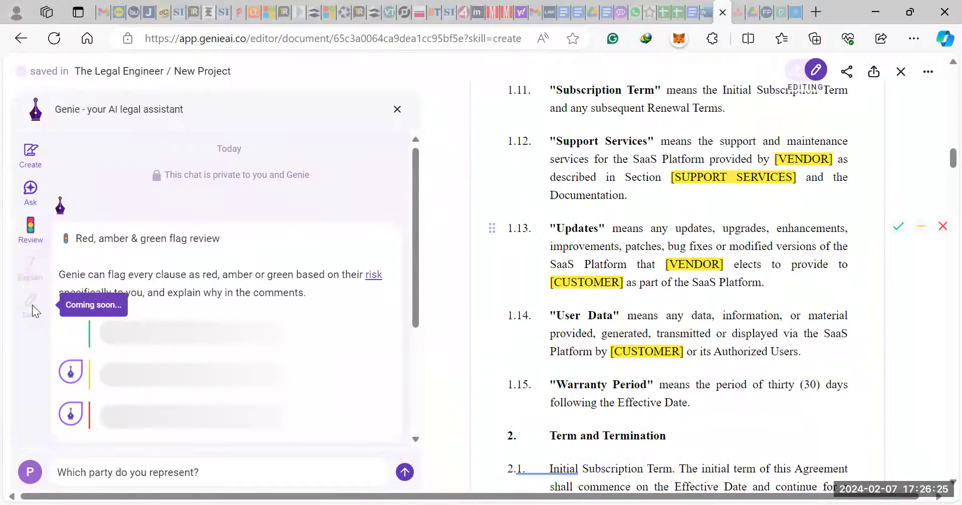
{"action": "scroll", "coordinate": [531, 304], "scroll_direction": "up", "scroll_amount": 15}
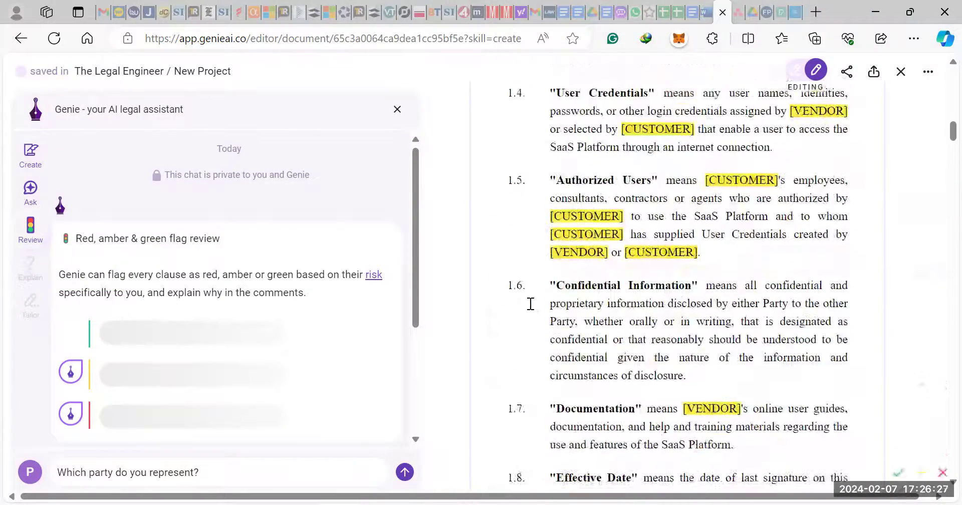
{"action": "scroll", "coordinate": [530, 303], "scroll_direction": "up", "scroll_amount": 15}
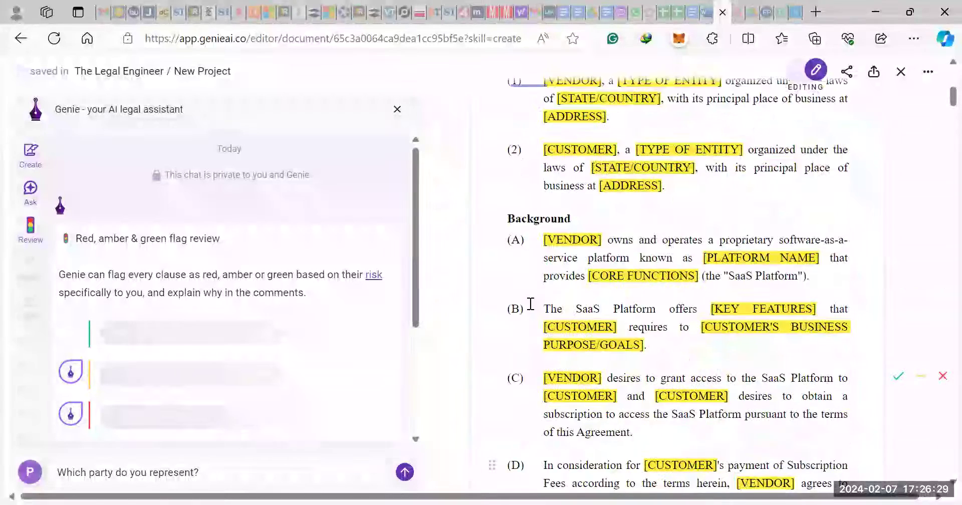
{"action": "scroll", "coordinate": [530, 303], "scroll_direction": "up", "scroll_amount": 1}
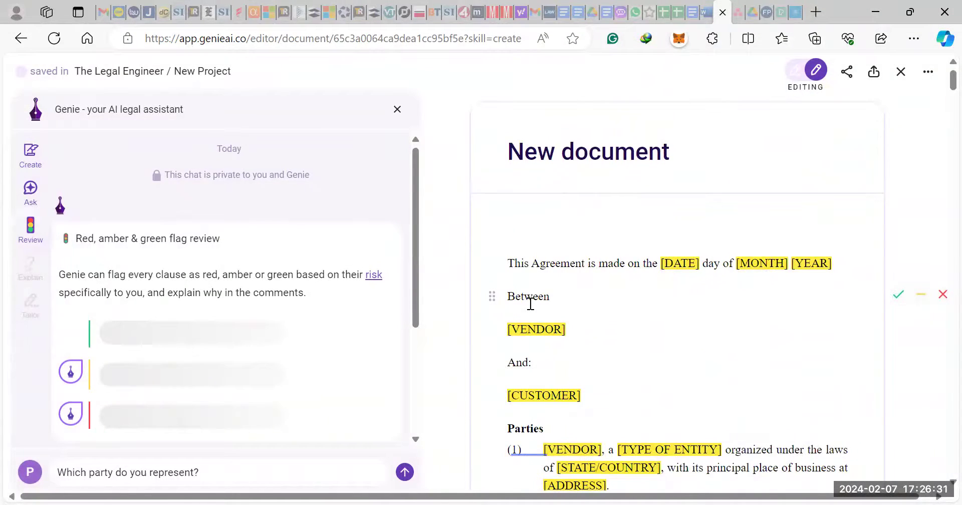
{"action": "scroll", "coordinate": [530, 304], "scroll_direction": "down", "scroll_amount": 4}
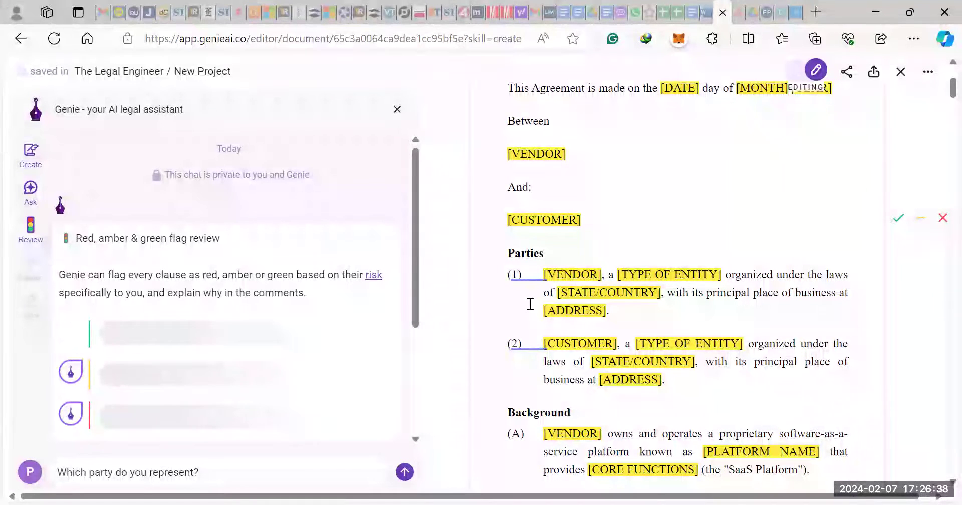
{"action": "left_click", "coordinate": [238, 481]}
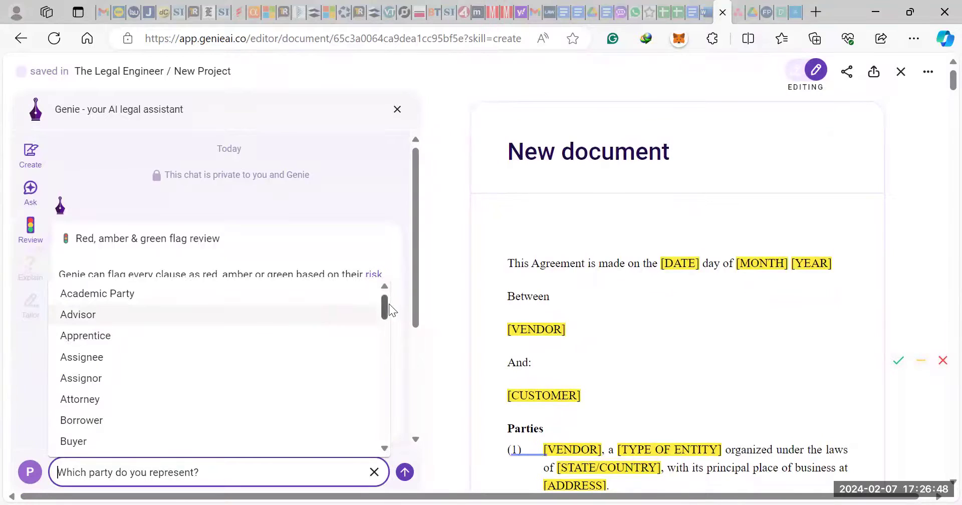
{"action": "left_click", "coordinate": [370, 260]}
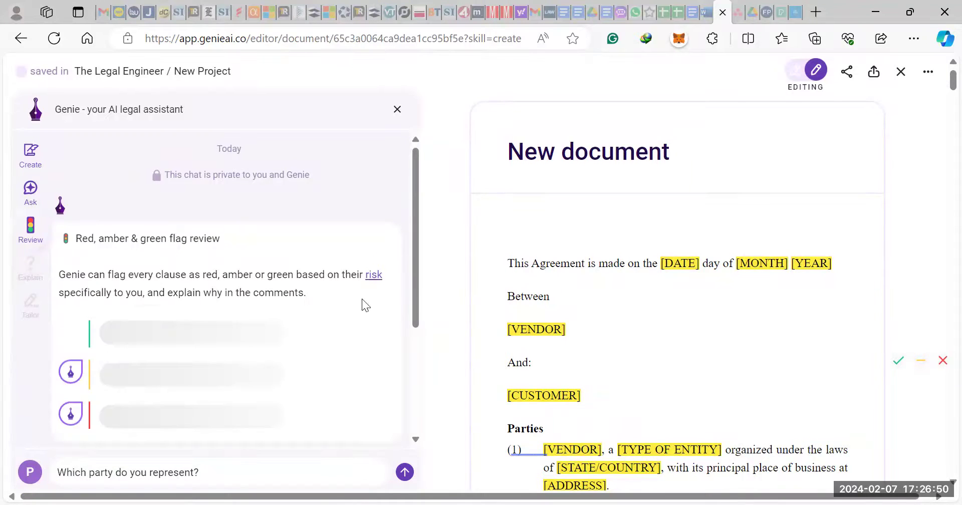